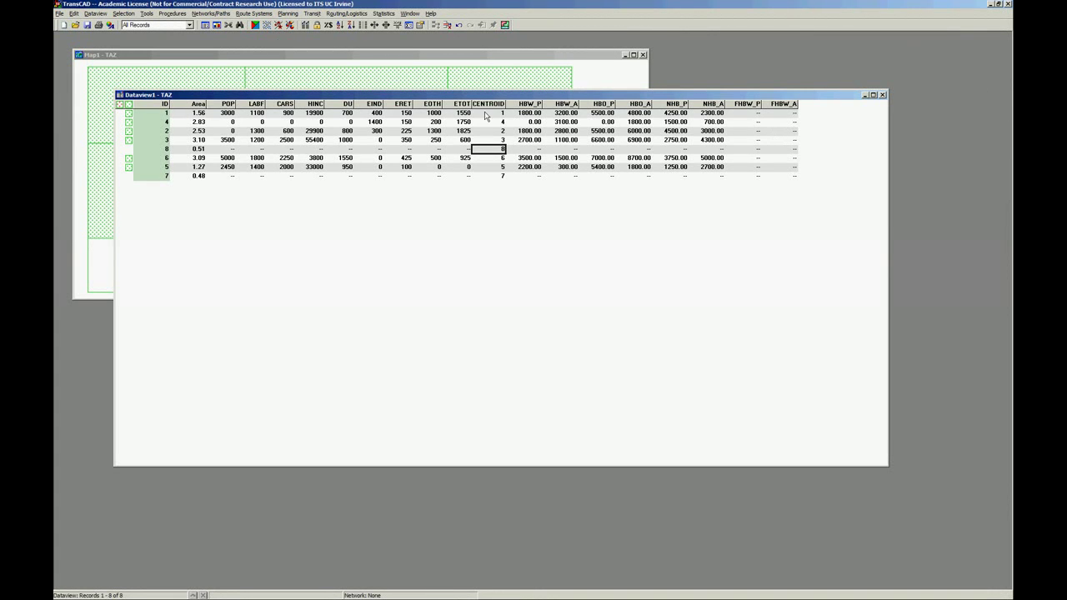
Step: Nudge the TAZ dataview down, select zone 4's NHB_A cell, and browse the menus toward Statistics
left_click_drag(495, 98, 492, 113)
left_click(704, 135)
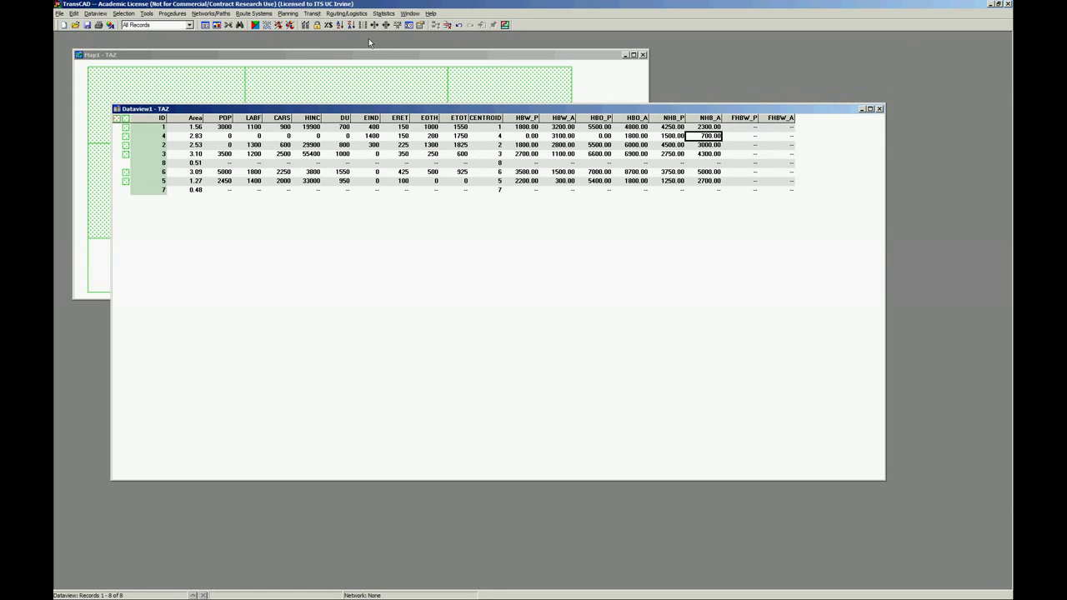
left_click(385, 14)
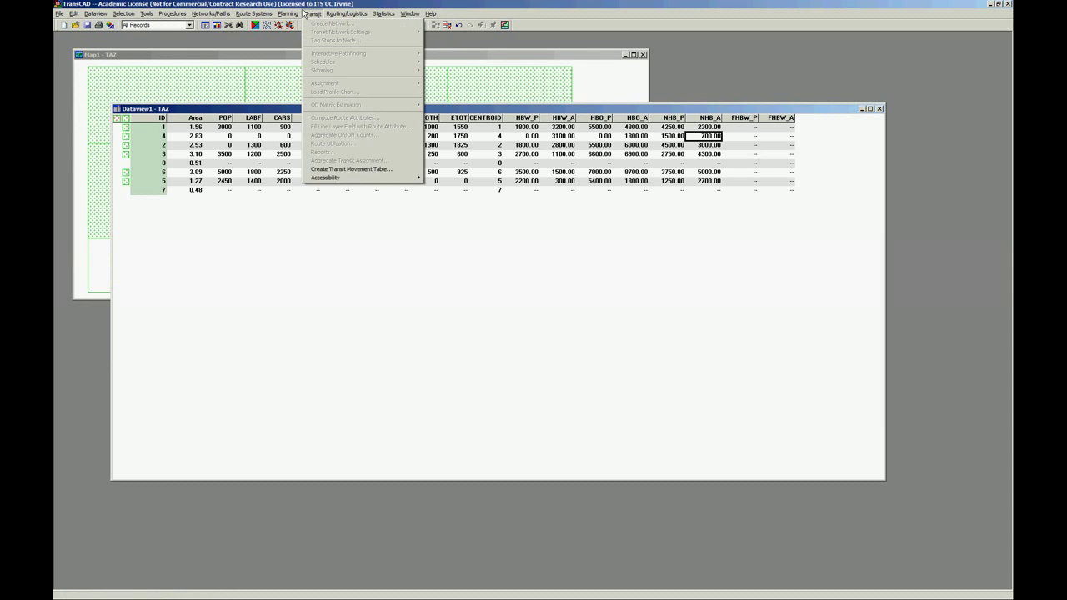
mouse_move(312, 14)
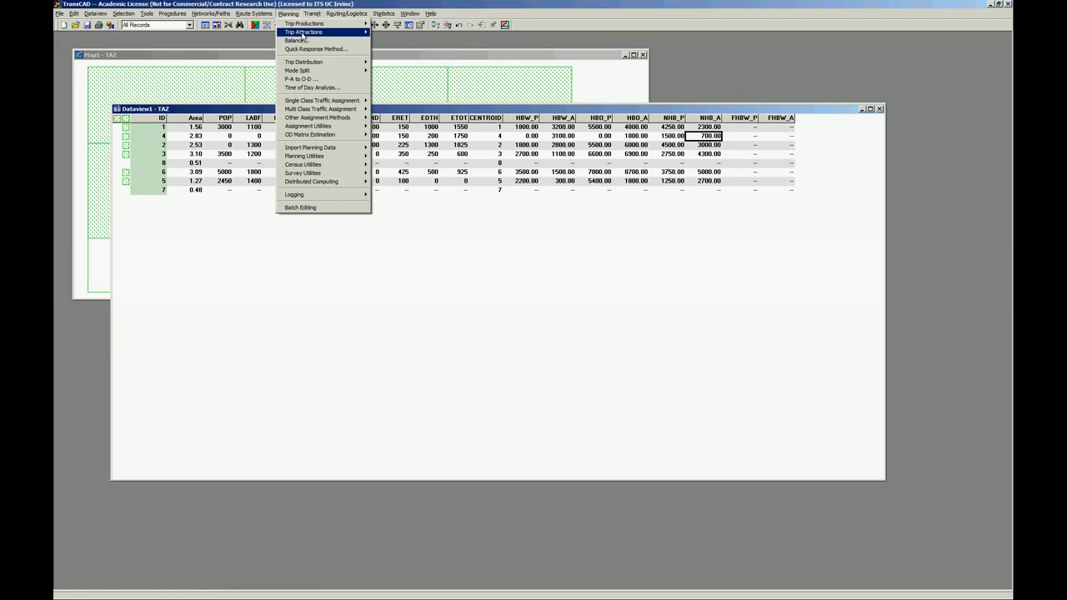
mouse_move(305, 35)
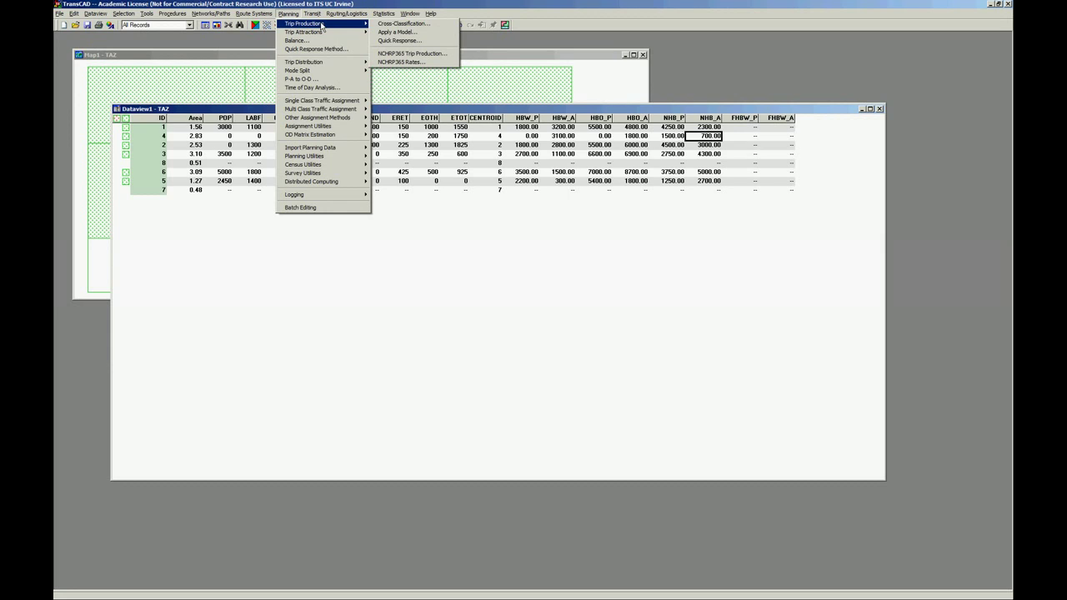
mouse_move(383, 18)
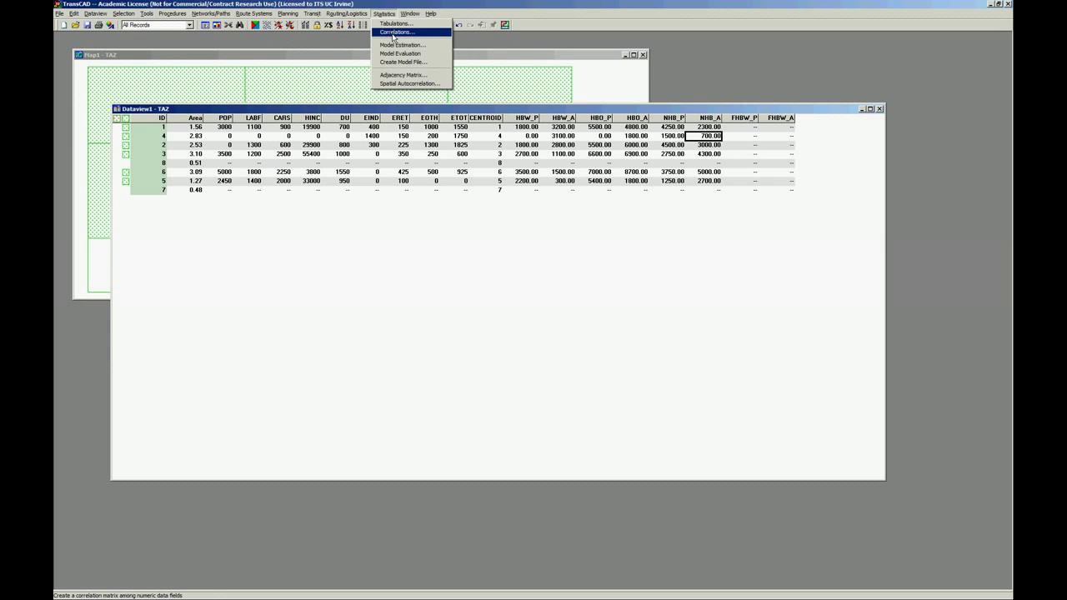
Step: Load the hbw_p.mod production model through Model Evaluation and send results to FHBW_P
left_click(398, 54)
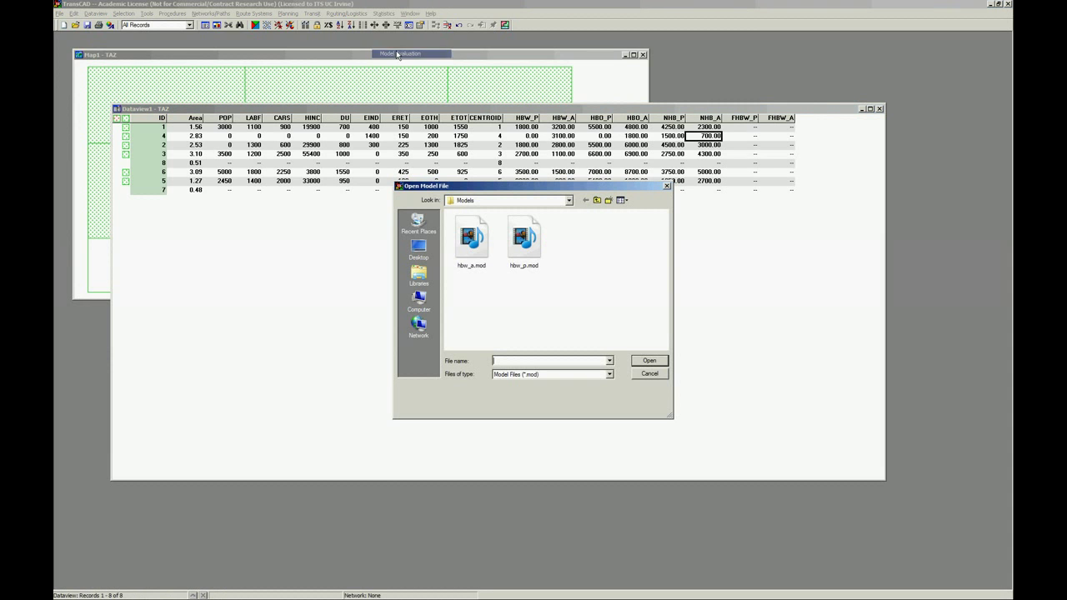
double_click(523, 240)
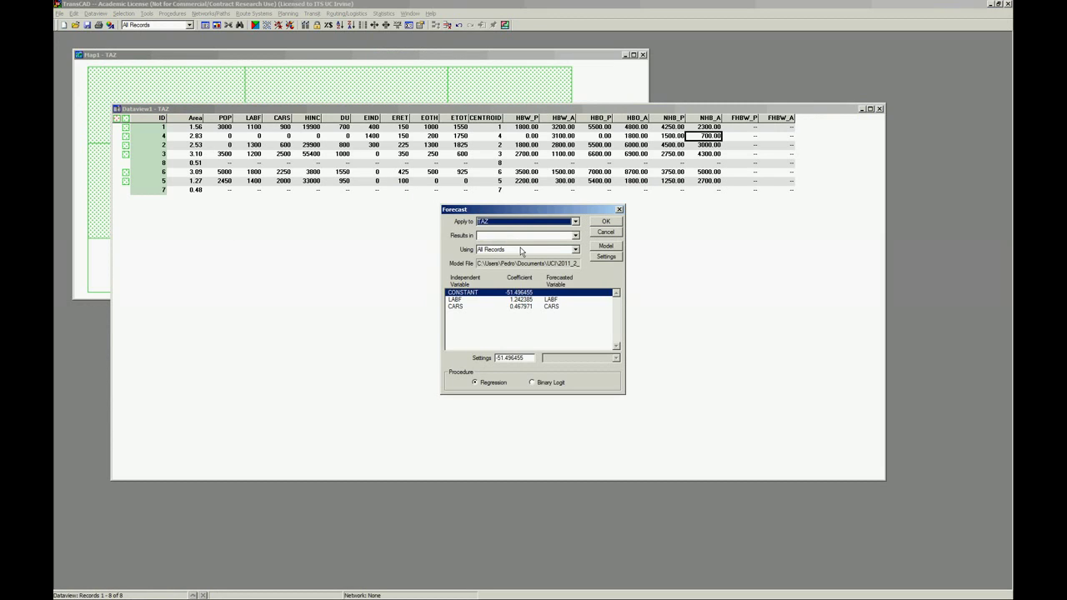
left_click(575, 235)
left_click(576, 265)
left_click(575, 265)
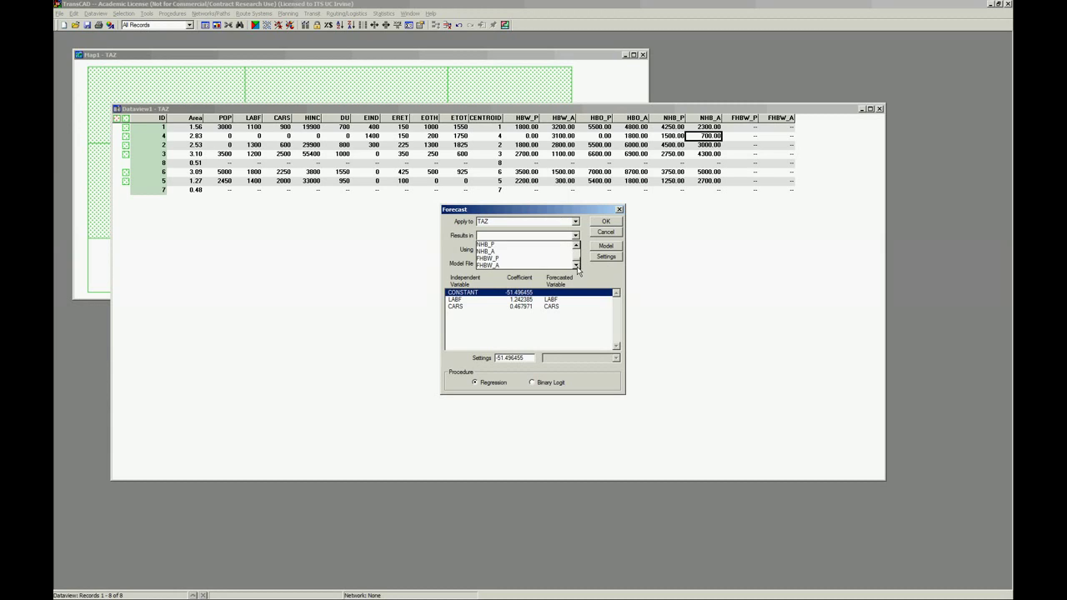
left_click(527, 259)
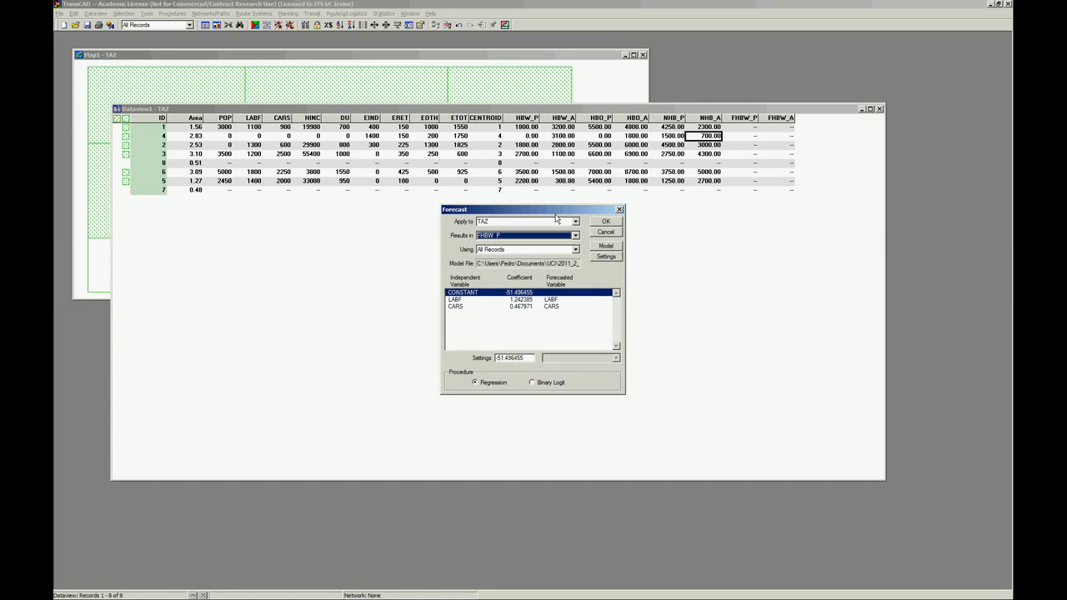
Step: Apply the forecast to the TAZs record set, repositioning the Forecast dialog beside the table
left_click_drag(555, 218, 317, 98)
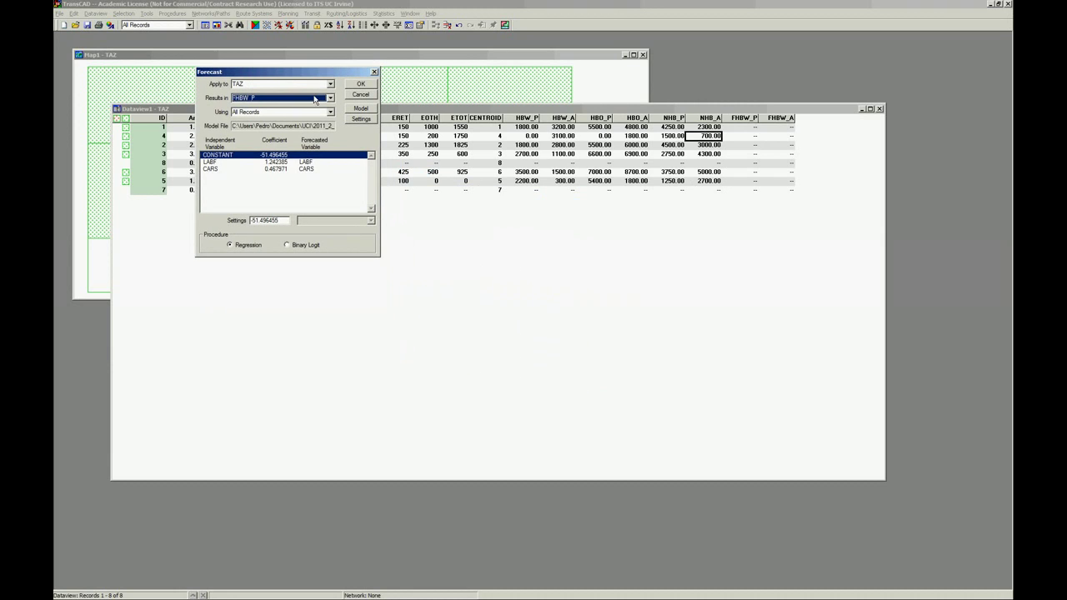
left_click(329, 115)
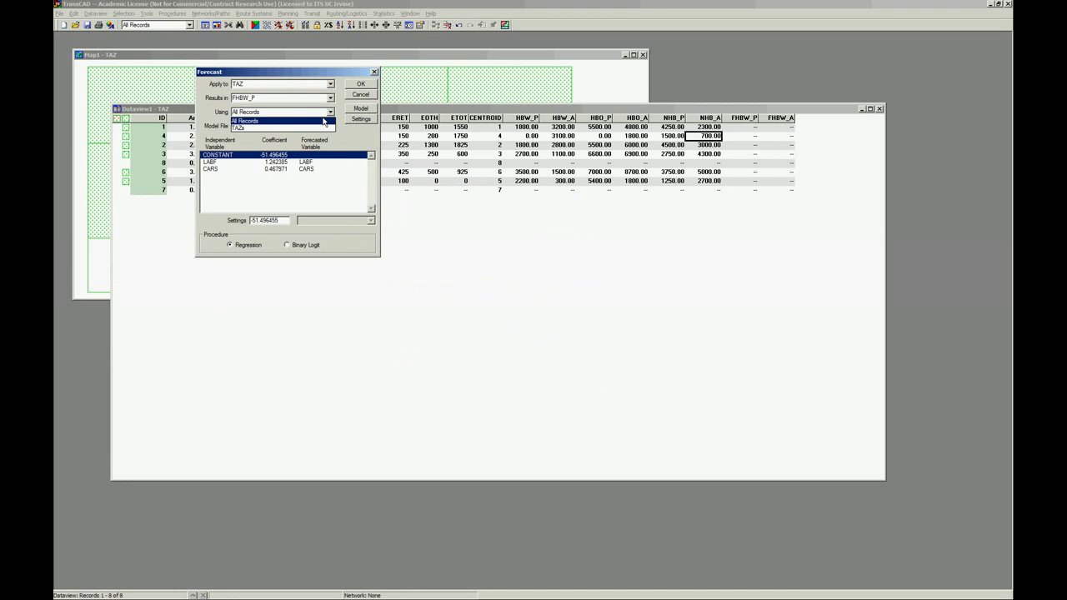
left_click(323, 127)
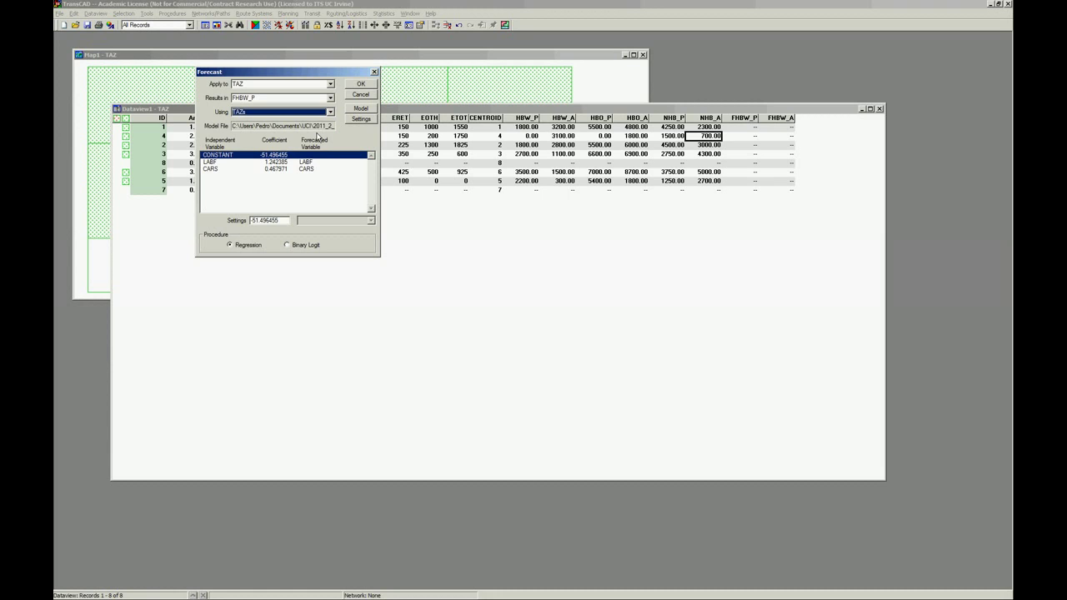
left_click_drag(308, 72, 493, 341)
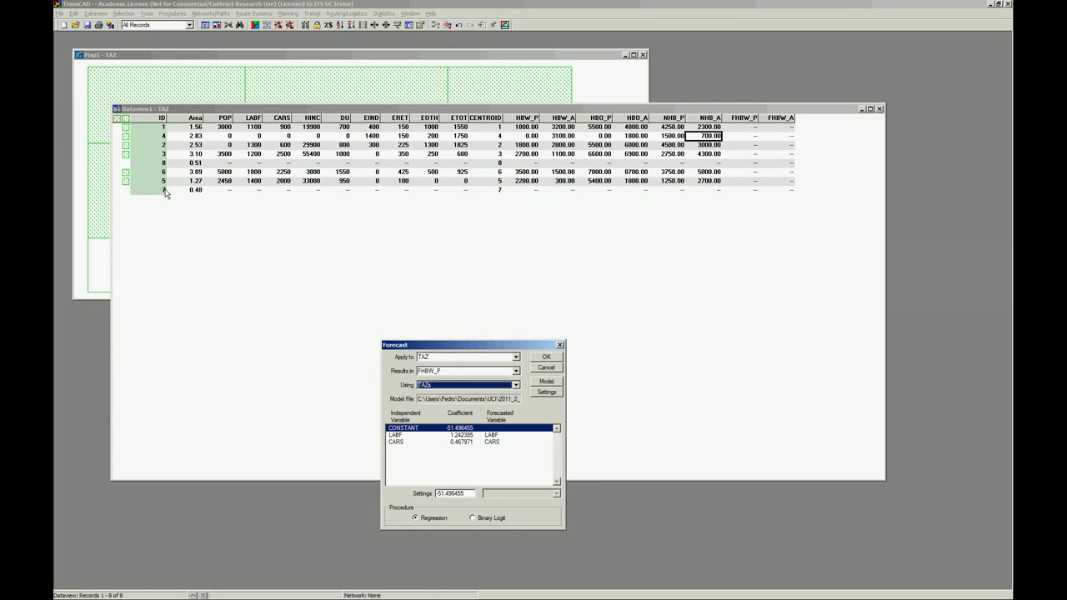
left_click_drag(476, 348, 411, 185)
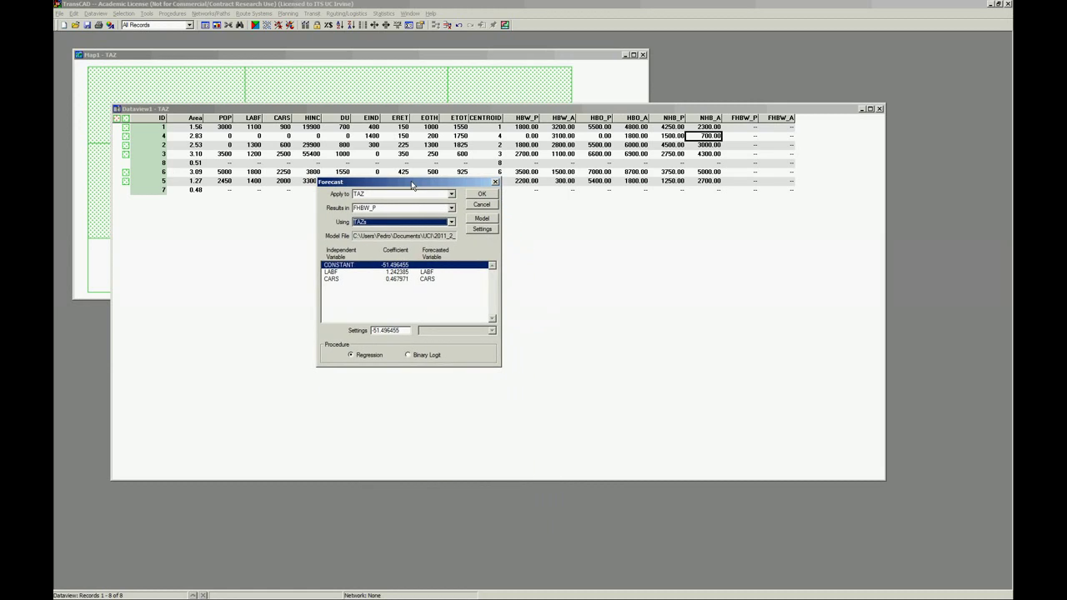
Step: Review the model coefficients: CONSTANT −51.496455, LABF 1.242385 and CARS 0.467971
left_click(445, 272)
left_click(435, 280)
left_click(435, 273)
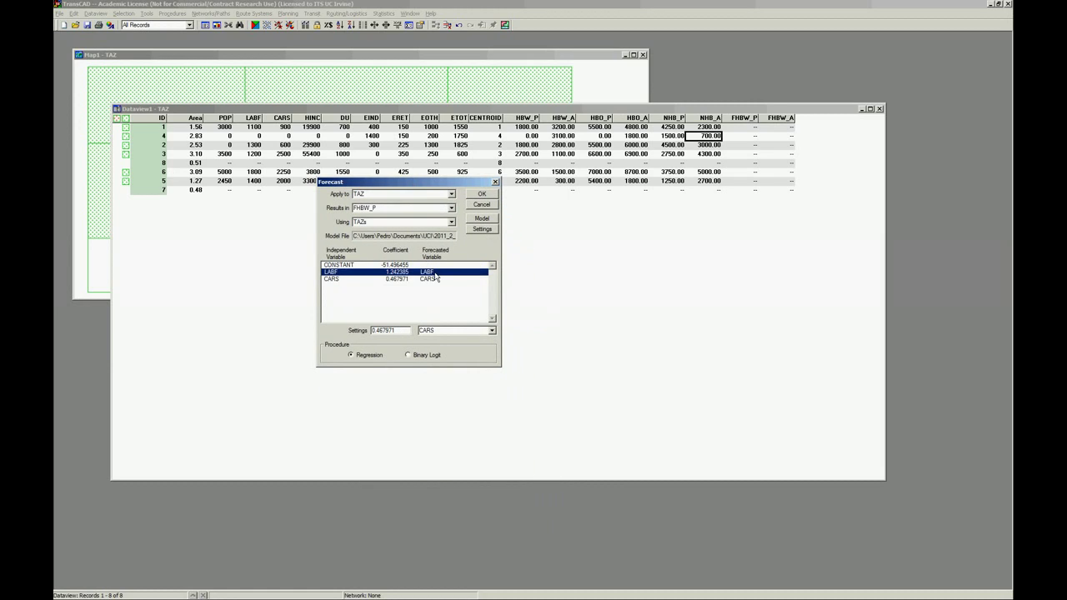
left_click(435, 279)
left_click(434, 273)
left_click(435, 265)
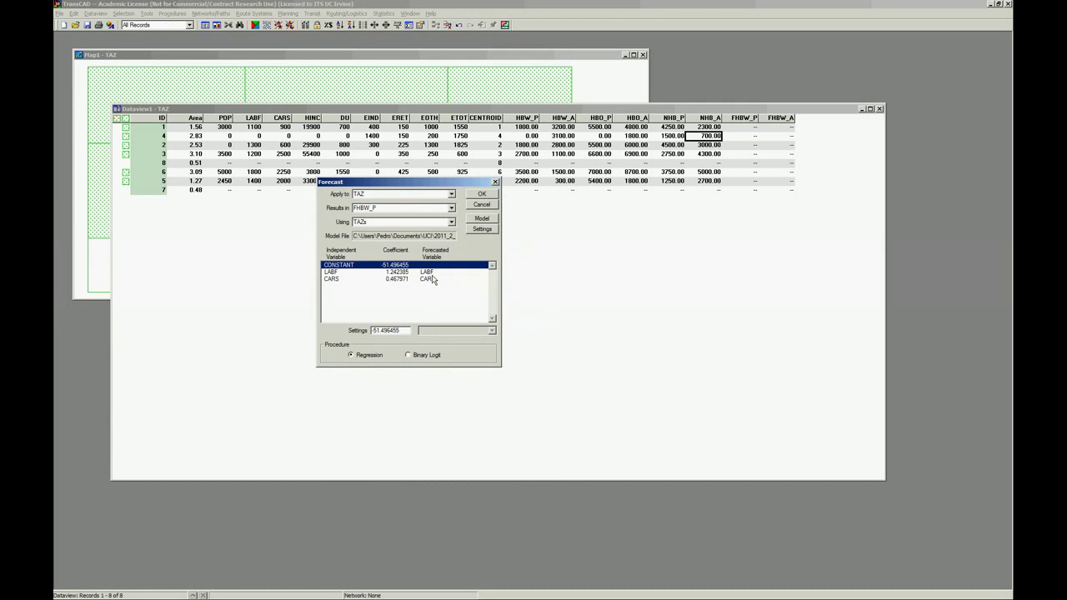
left_click(432, 280)
left_click(433, 273)
left_click(432, 280)
left_click(432, 265)
left_click(434, 273)
left_click(434, 279)
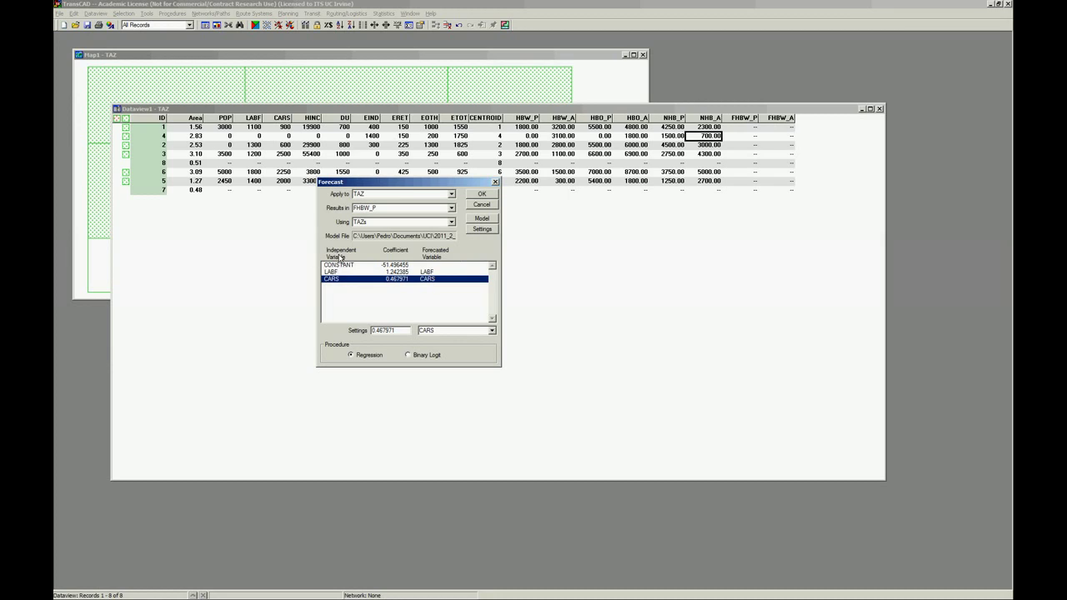
left_click(429, 272)
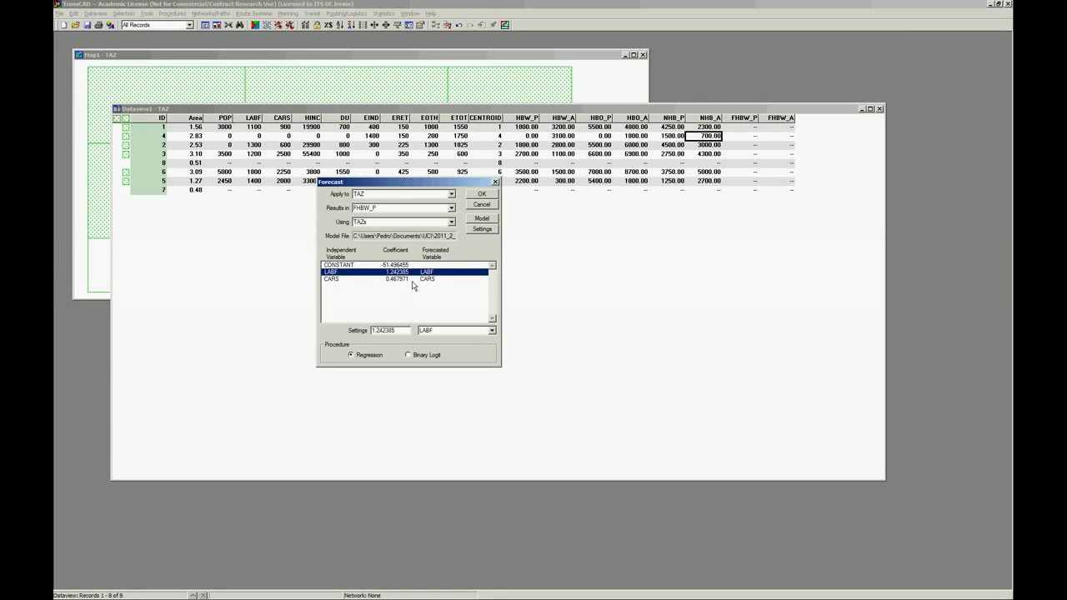
Step: Run the production forecast into FHBW_P and overwrite zone 4's −51.50 with 0
left_click(484, 194)
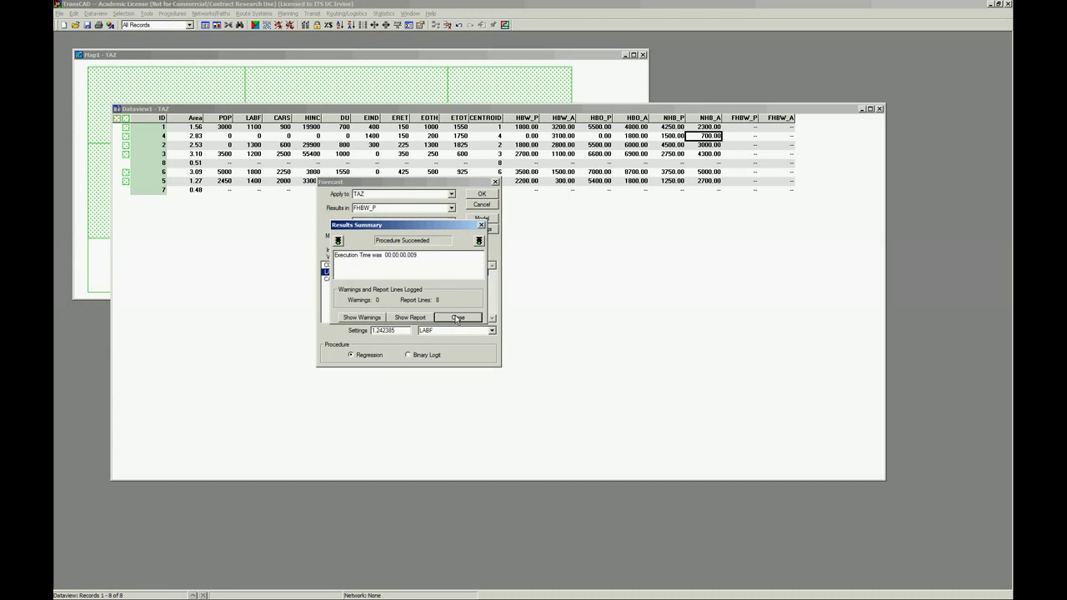
left_click(456, 319)
left_click(748, 136)
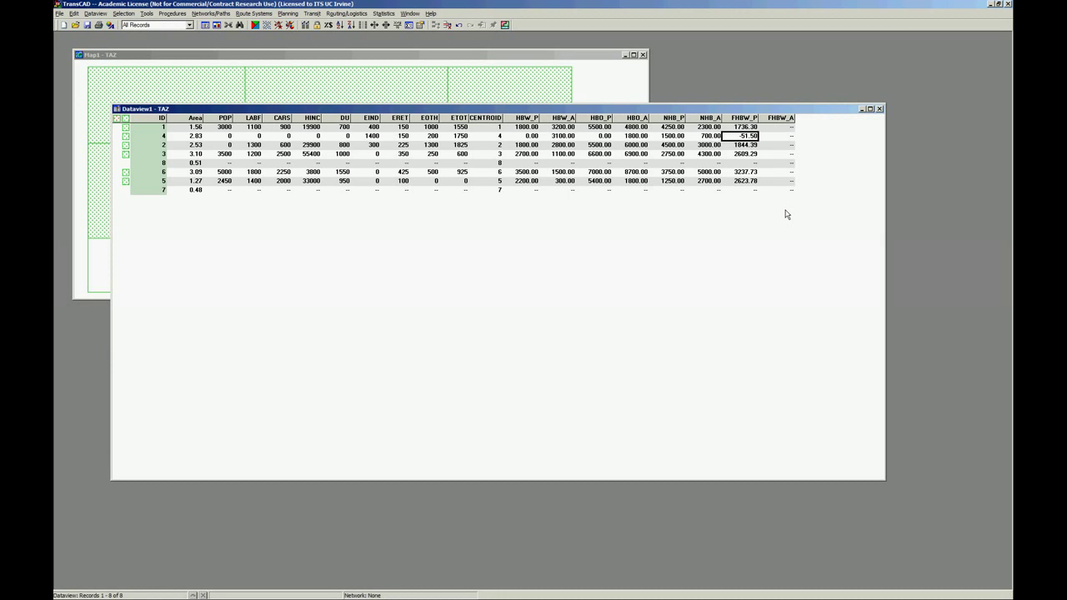
type("0")
key("Return")
Step: Sort the TAZ records by increasing CENTROID and move to zone 2's row
right_click(495, 118)
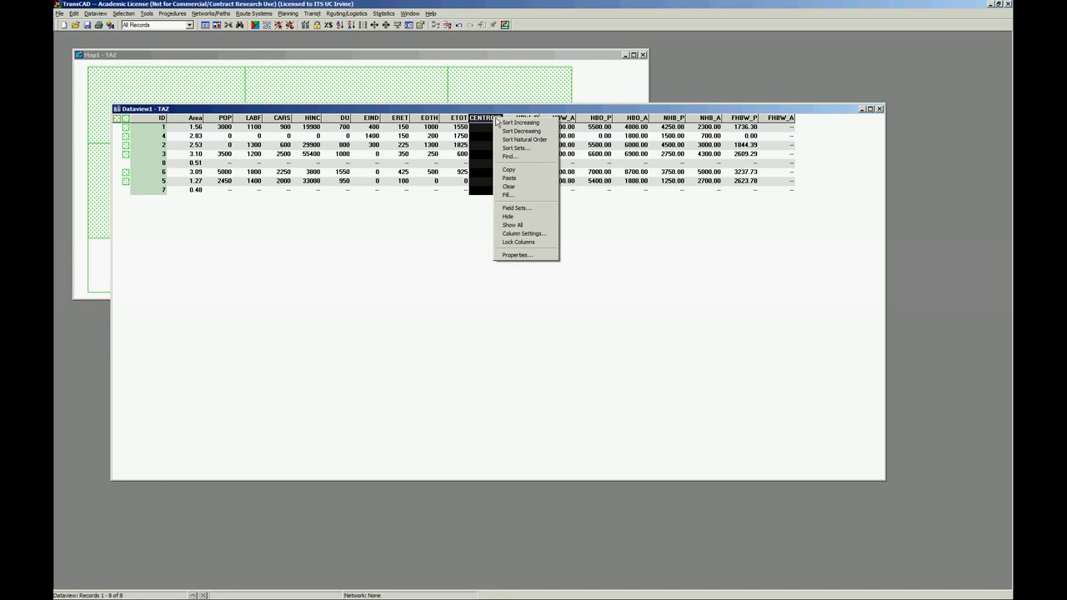
left_click(505, 122)
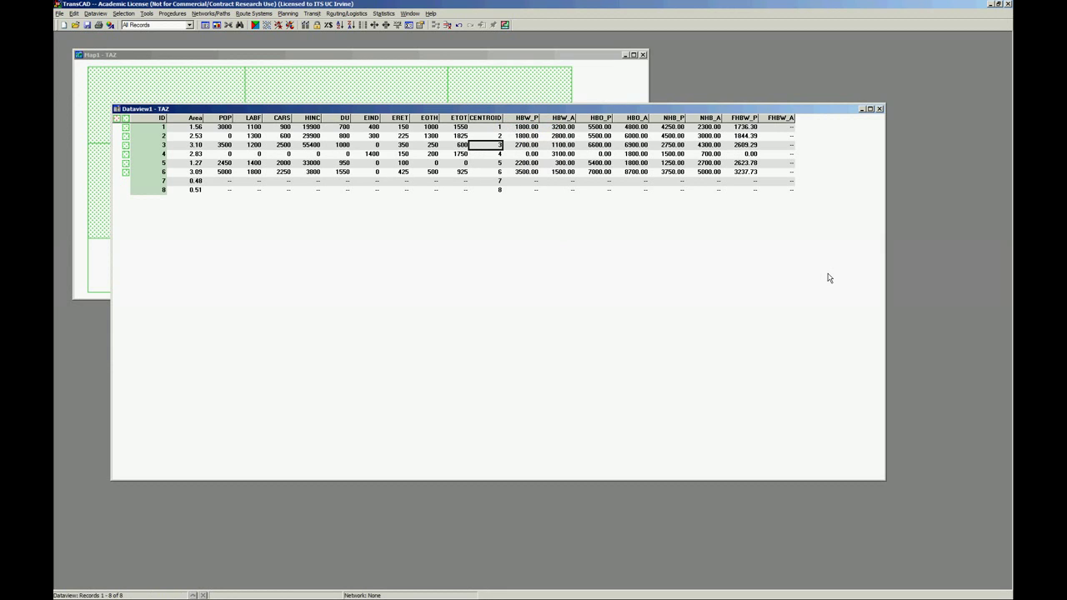
key("Left")
key("Left")
key("Left")
key("Left")
key("Left")
key("Left")
key("Left")
key("Left")
key("Left")
key("Up")
key("Right")
key("Right")
key("Right")
key("Right")
key("Right")
key("Left")
key("Left")
key("Left")
key("Left")
key("Left")
key("Down")
key("Down")
key("Right")
key("Left")
key("Left")
key("Right")
key("Up")
key("Up")
Step: Set zone 2's FHBW_P value to 0.00
key("Right")
key("Right")
key("Right")
key("Right")
key("Right")
key("Right")
key("Right")
key("Right")
key("Right")
key("Right")
key("Right")
key("Right")
key("Right")
key("Right")
key("Right")
key("Right")
type("(")
key("Return")
Step: Try selecting FHBW_P and FHBW_A cells, zone rows and the FHBW_A column, then deselect
left_click(750, 137)
left_click_drag(783, 129, 781, 177)
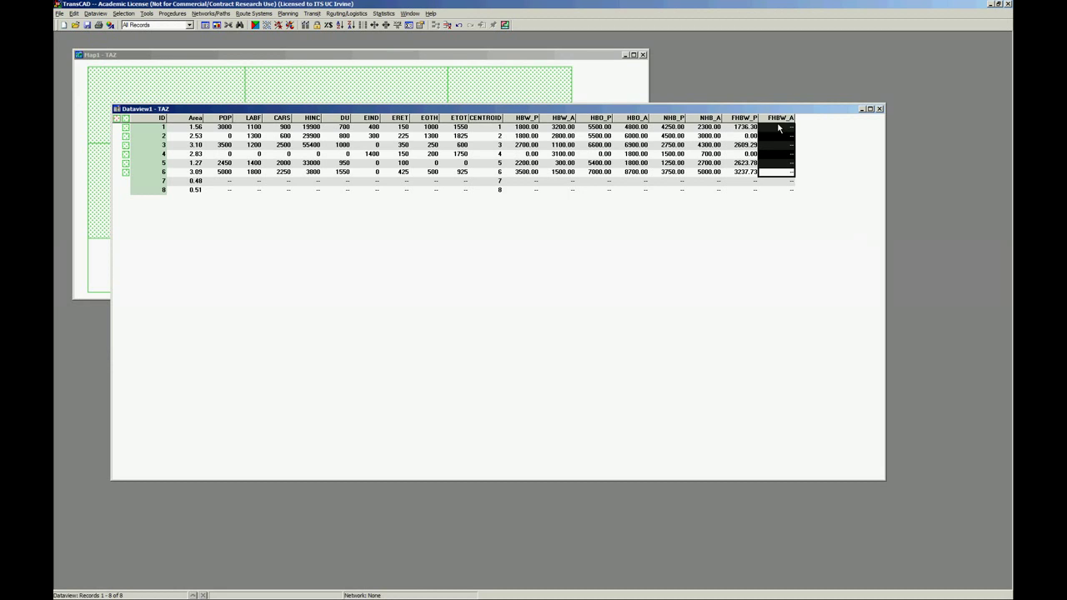
left_click(749, 136)
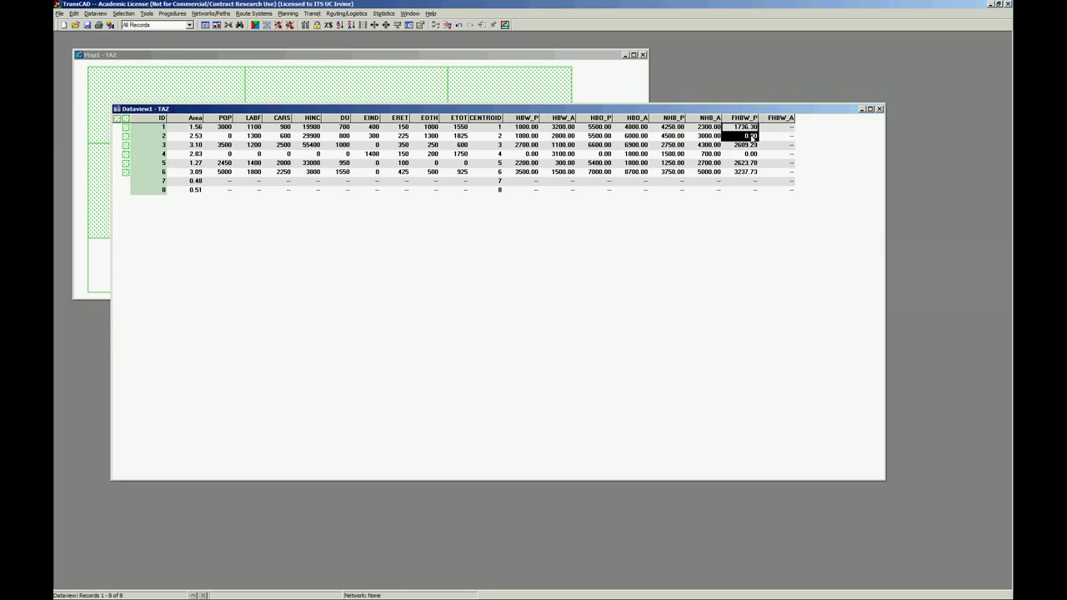
left_click_drag(749, 136, 176, 139)
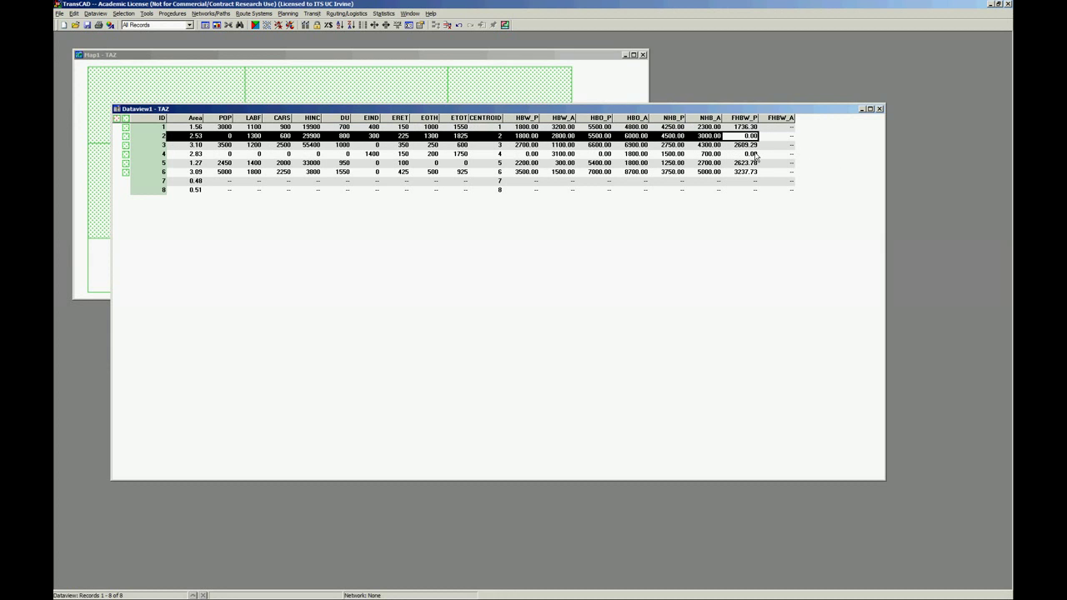
left_click_drag(750, 155, 142, 136)
left_click_drag(750, 156, 162, 156)
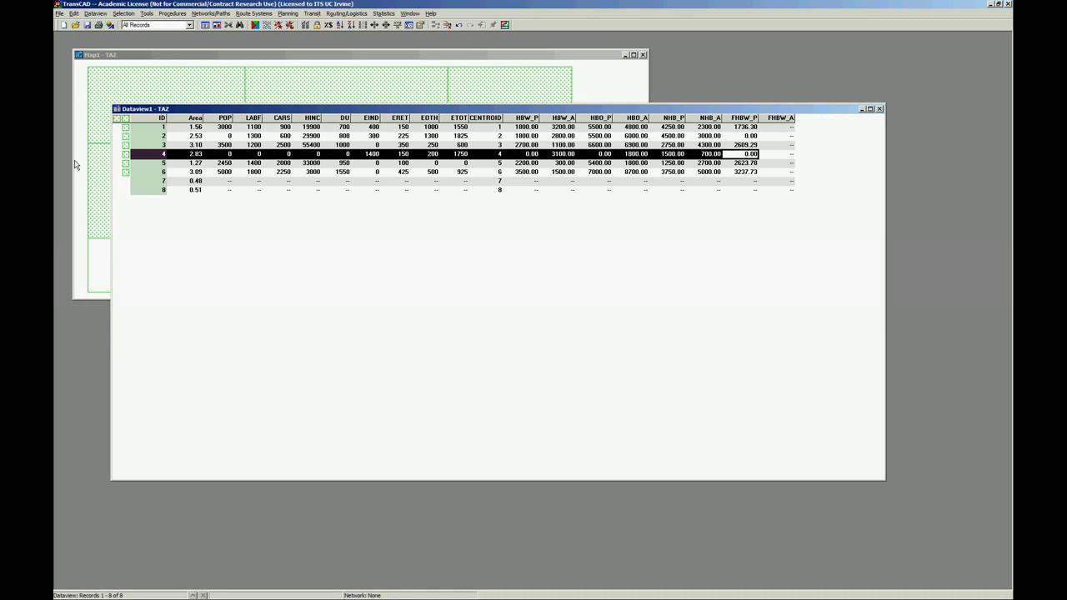
left_click_drag(767, 174, 767, 126)
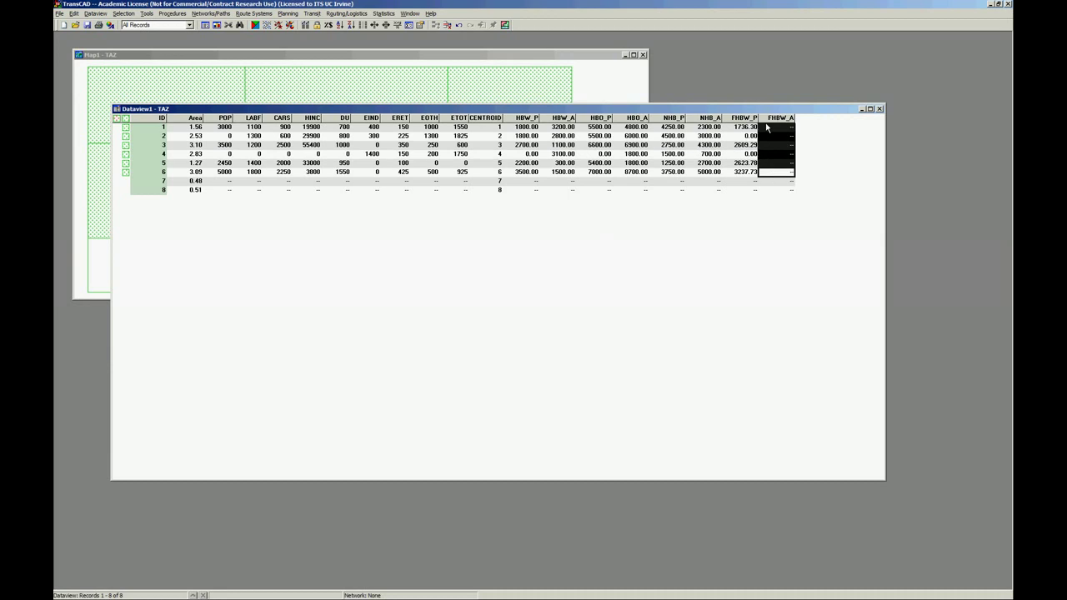
left_click(767, 117)
left_click(774, 145)
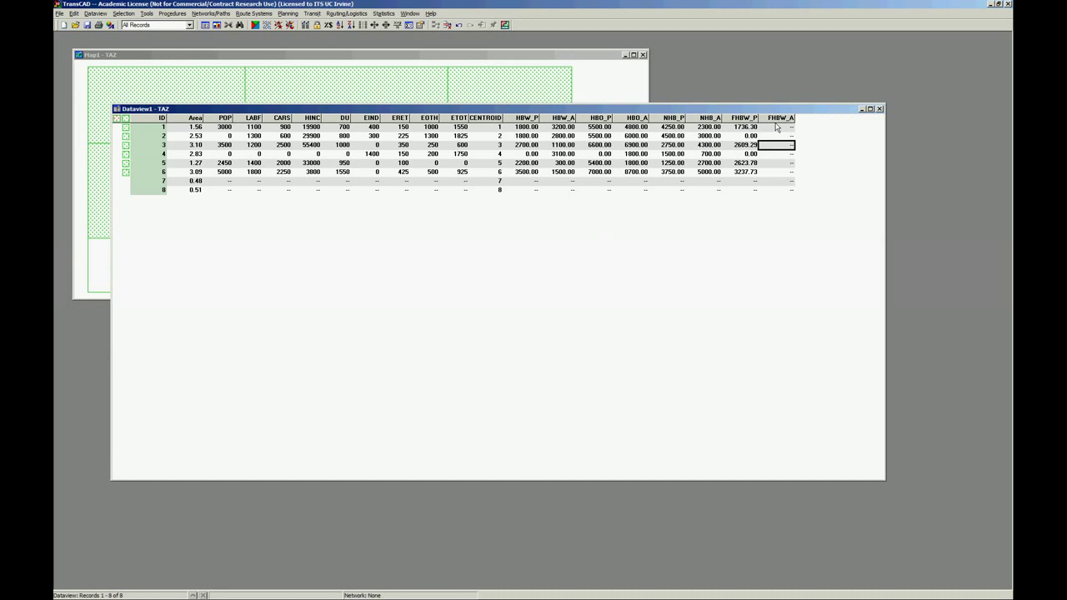
left_click(776, 118)
left_click(775, 136)
Step: Load the hbw_a.mod attraction model through Statistics > Model Evaluation
right_click(776, 122)
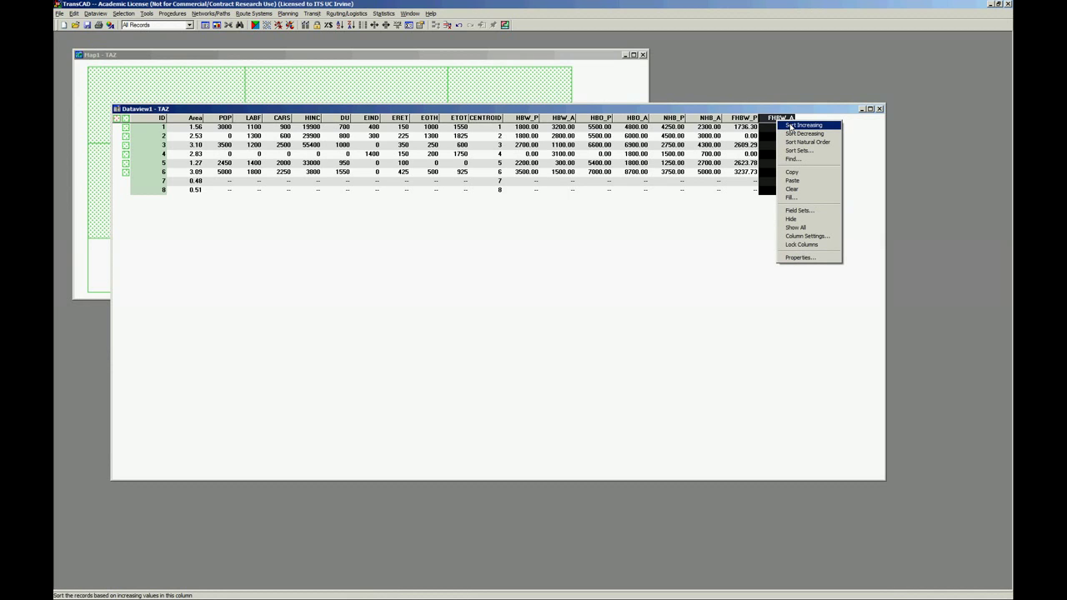
left_click(768, 138)
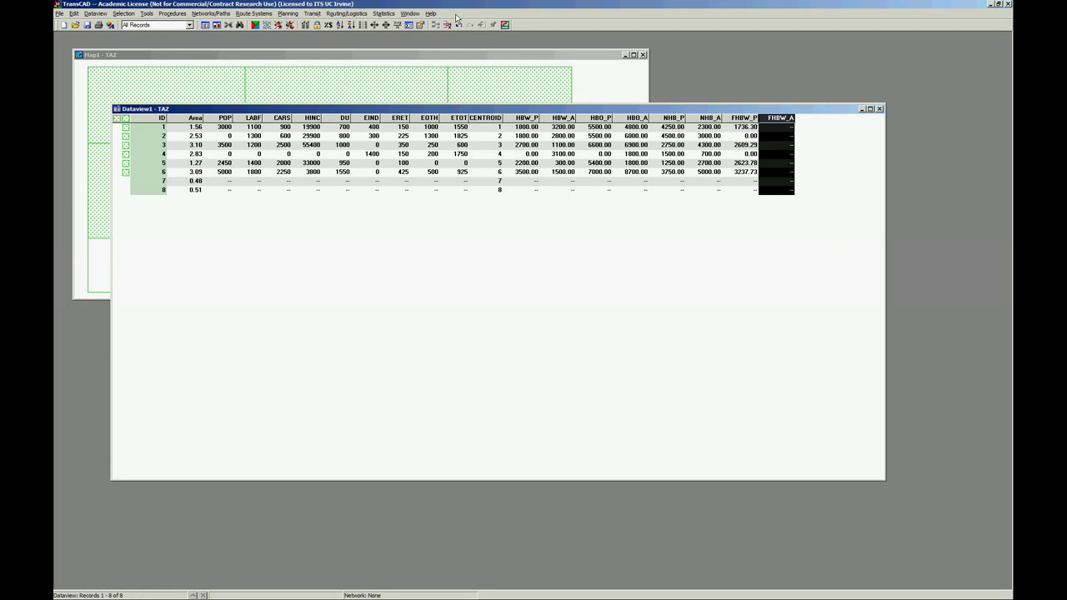
left_click(411, 15)
mouse_move(384, 14)
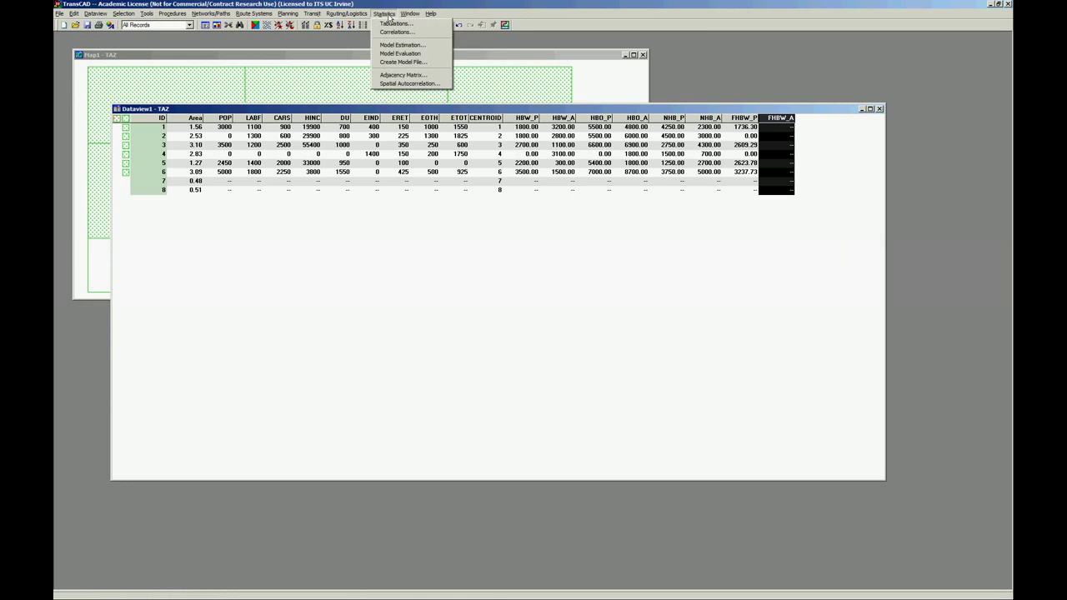
left_click(401, 54)
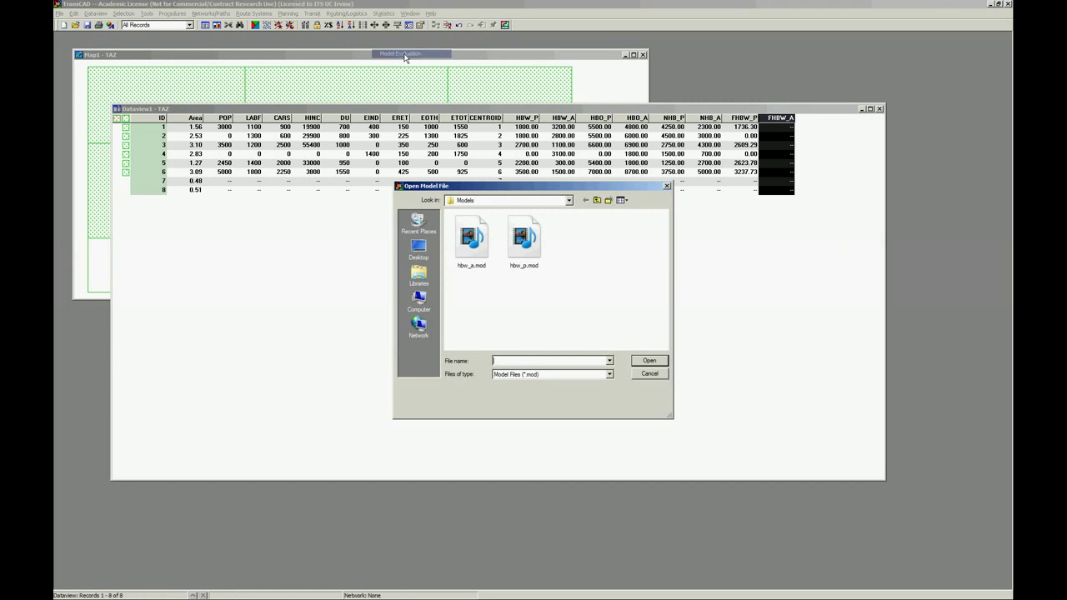
double_click(470, 255)
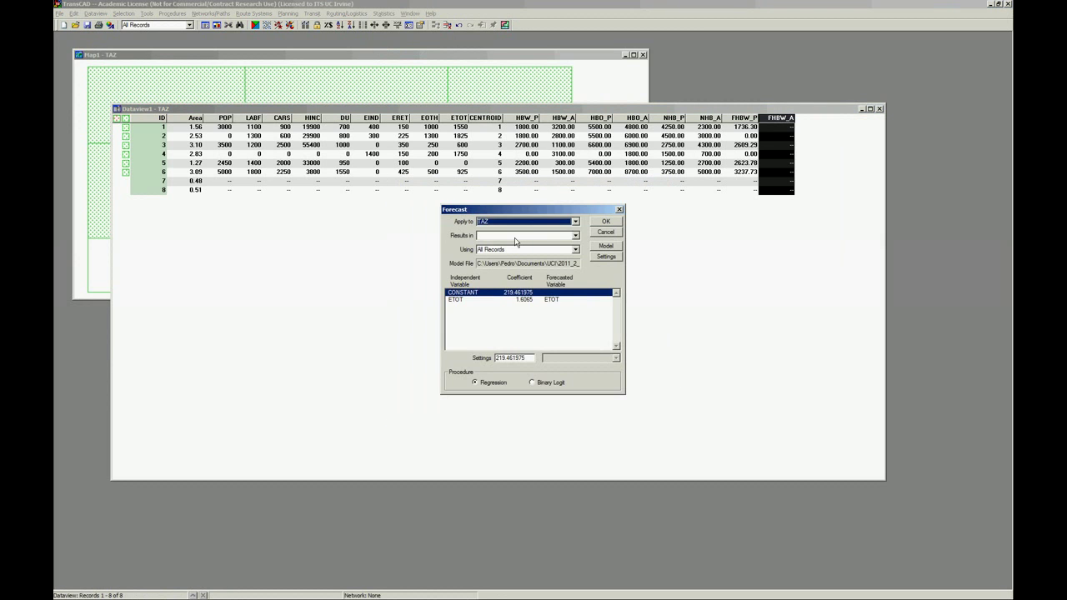
Step: Direct the forecast into FHBW_A for the TAZs records, noting ETOT coefficient 1.6065
left_click(496, 239)
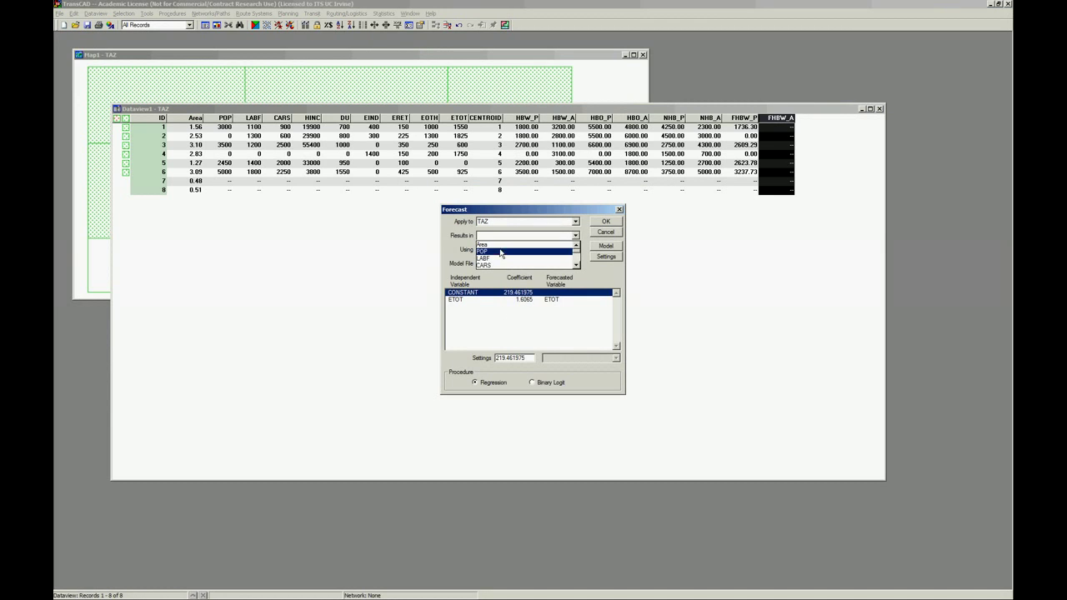
scroll(504, 258, "down", 5)
left_click(495, 267)
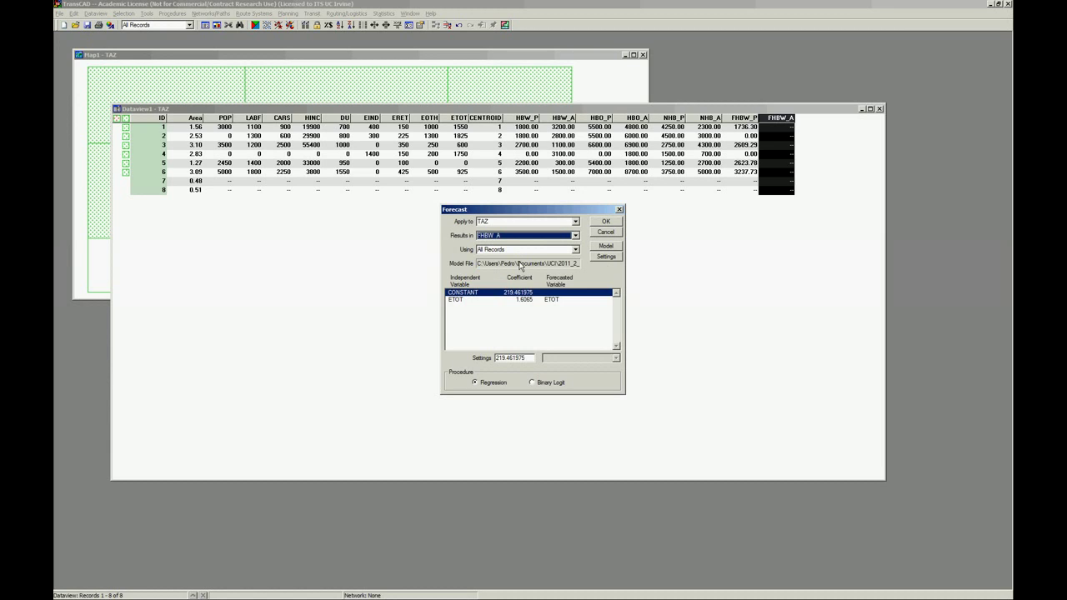
left_click(523, 251)
left_click(523, 265)
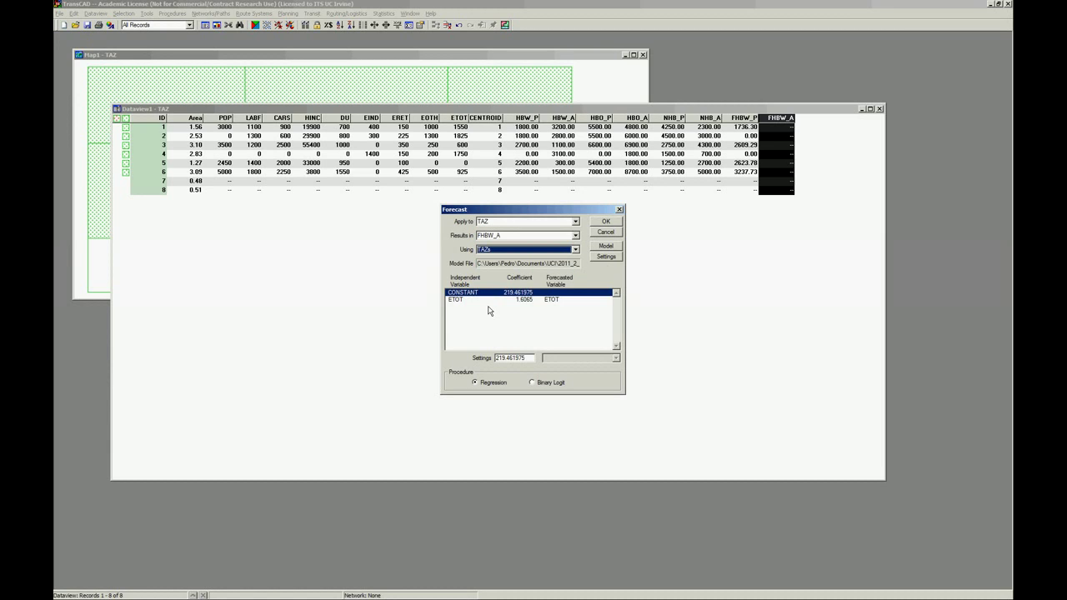
left_click(549, 300)
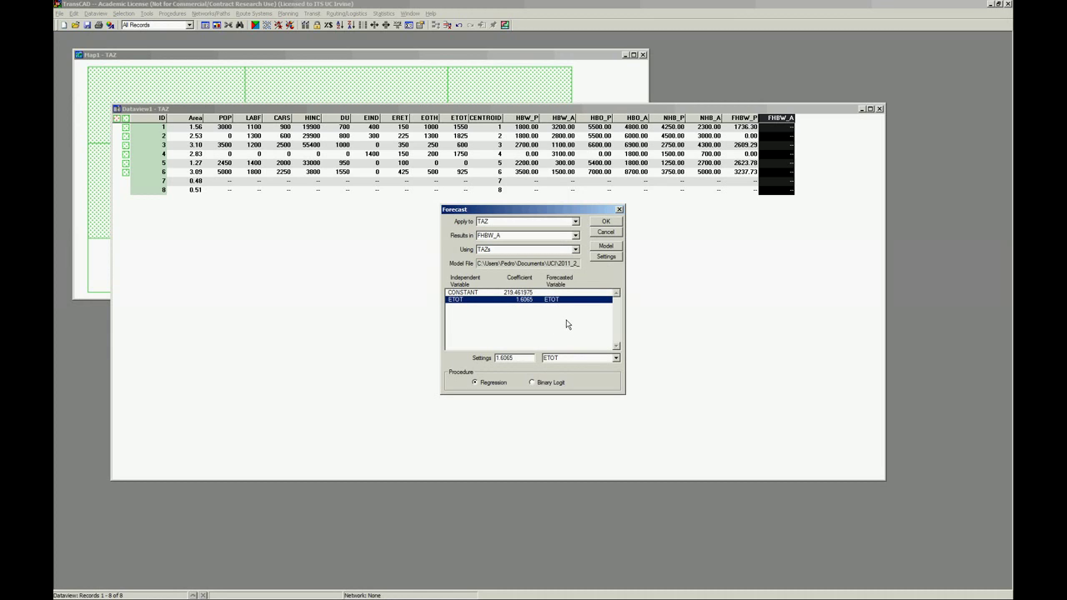